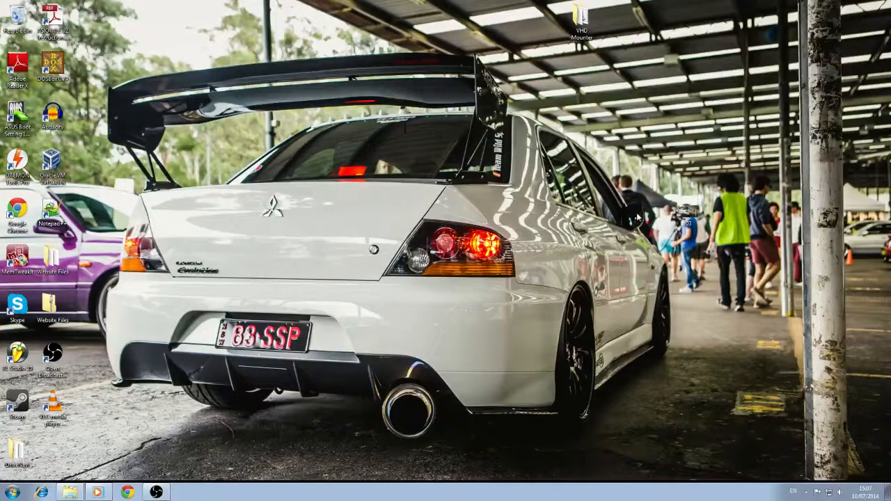
Step: Open the VHD Mounter folder from the desktop in a maximized window and open its attachvhd text file
double_click(581, 21)
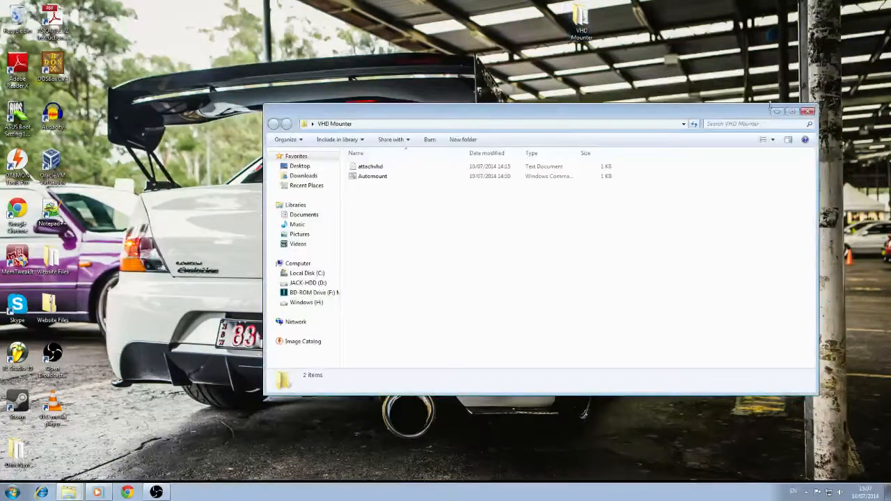
click(792, 112)
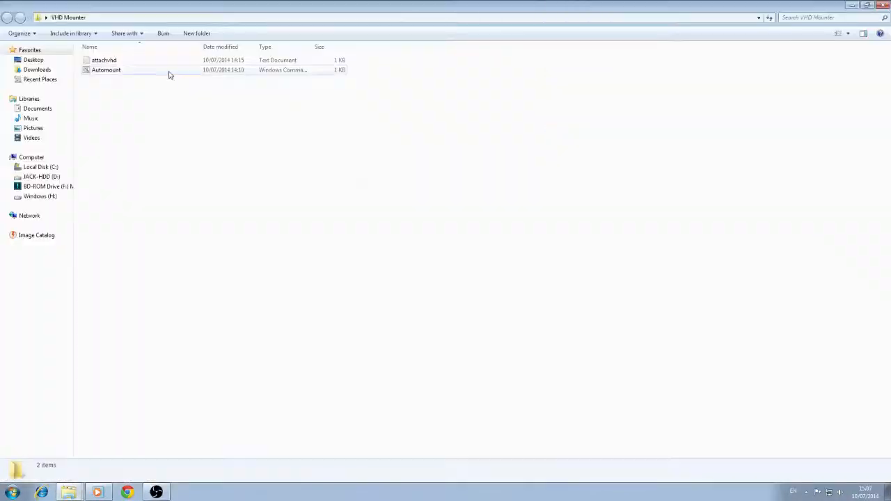
double_click(106, 61)
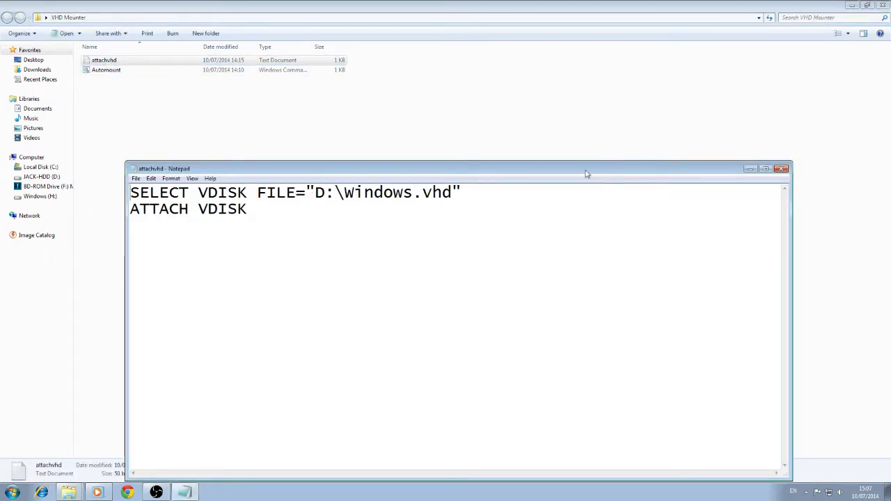
Step: Examine the virtual disk path and the SELECT VDISK and ATTACH VDISK commands in attachvhd, and close the file
drag(587, 174, 591, 121)
drag(380, 167, 121, 126)
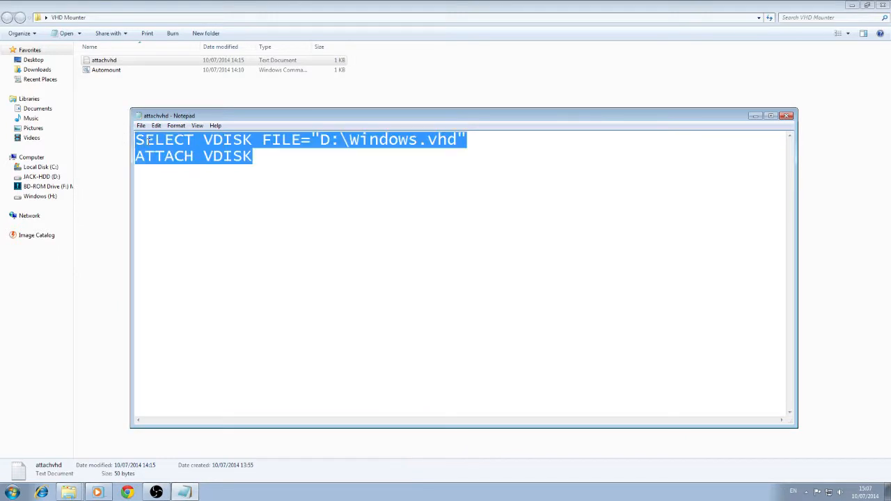
click(148, 140)
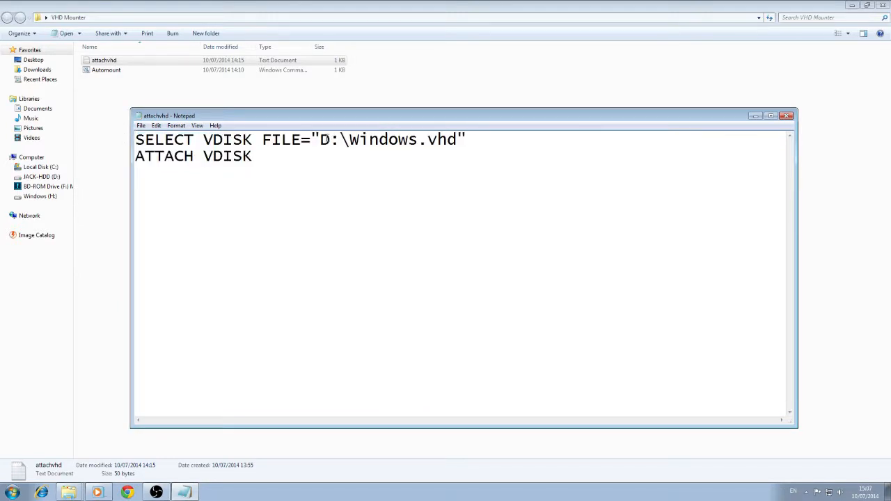
drag(320, 140, 458, 139)
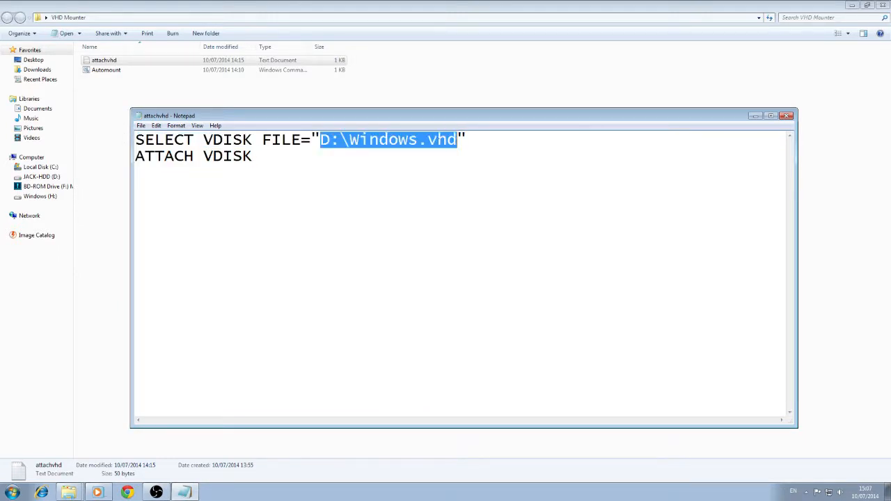
click(179, 283)
drag(309, 185, 114, 160)
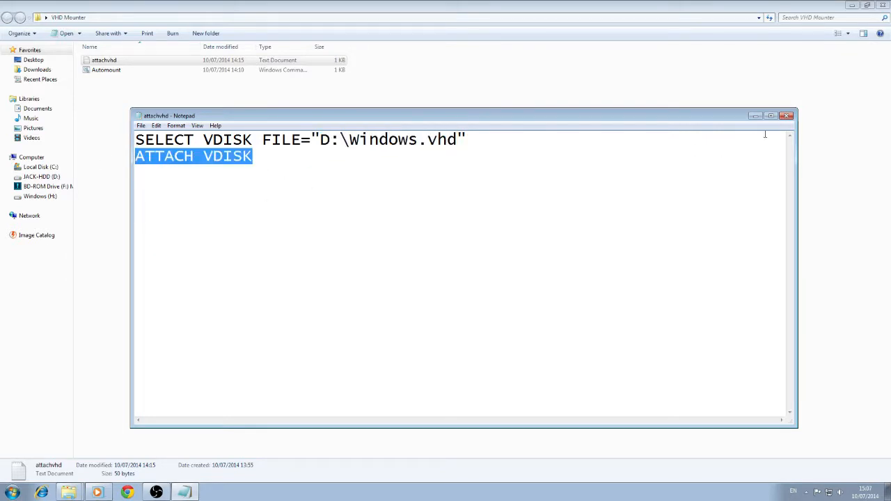
drag(137, 139, 466, 140)
drag(357, 172, 129, 158)
click(787, 115)
Step: Open the Automount script for editing, examine its diskpart /s command and script path, and close the file and folder
click(97, 70)
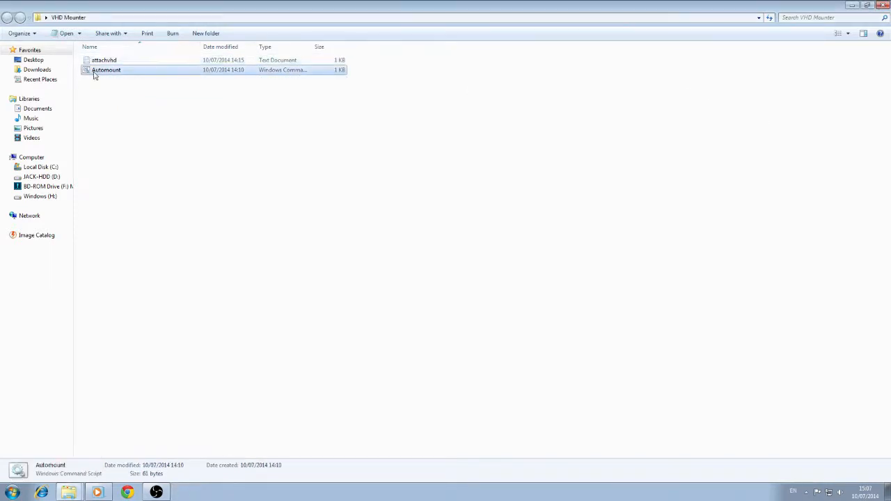
right_click(98, 71)
click(123, 86)
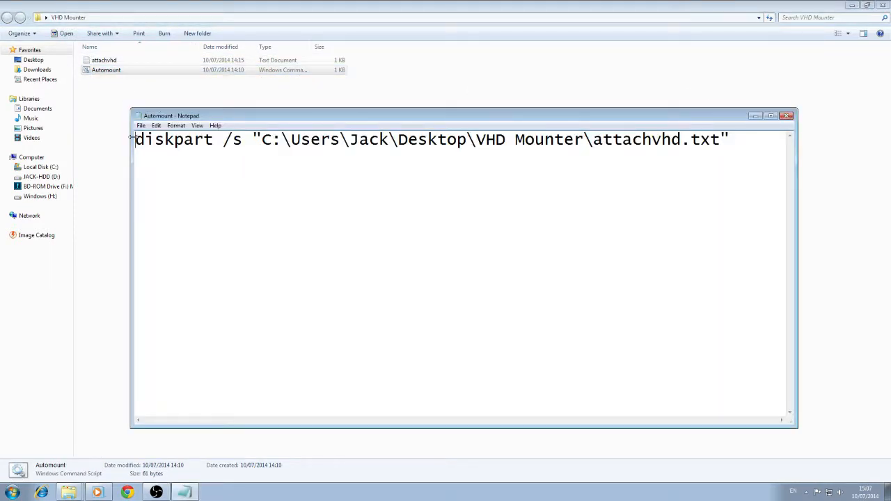
drag(135, 139, 247, 138)
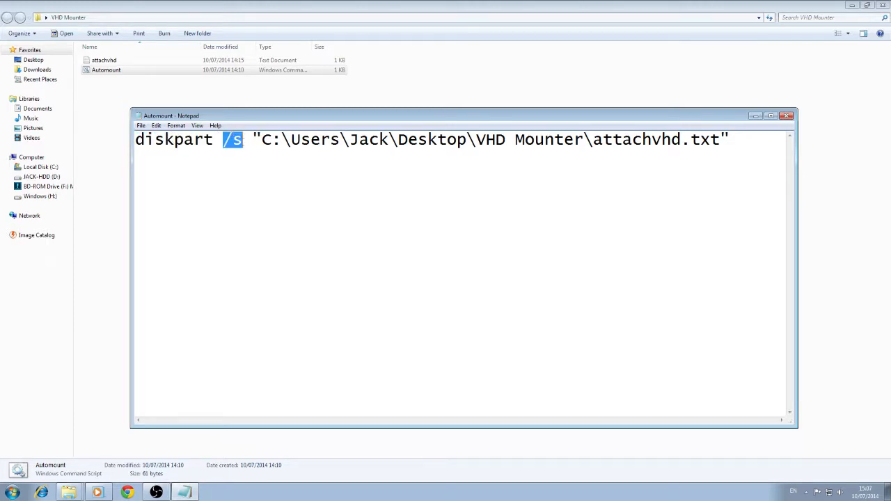
drag(722, 139, 262, 139)
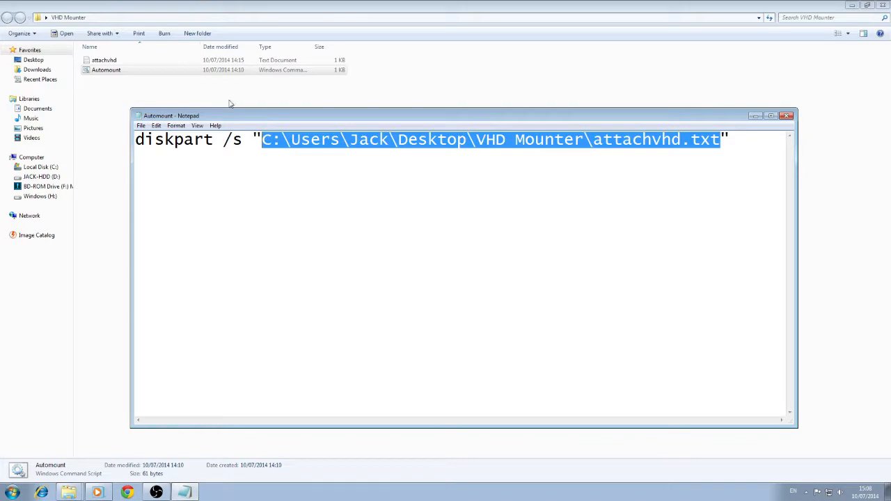
click(788, 116)
click(882, 5)
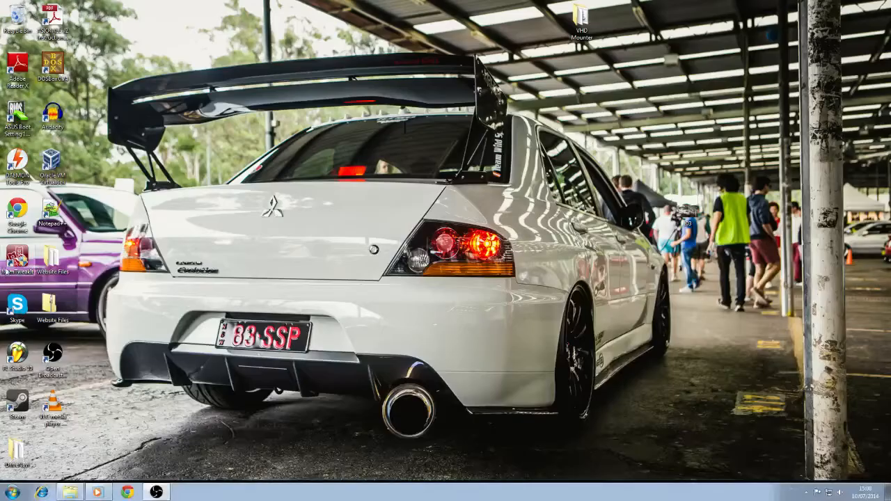
Step: Search the installed programs for "tas" and open Task Scheduler
click(12, 492)
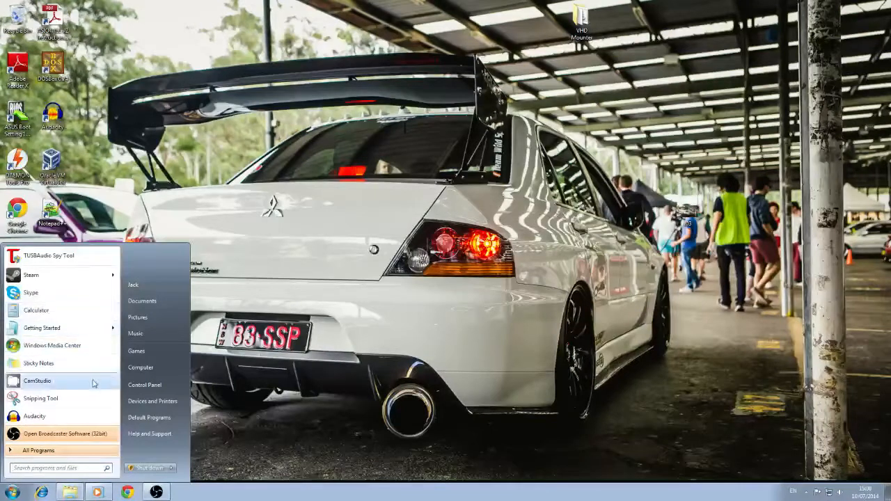
text(tas)
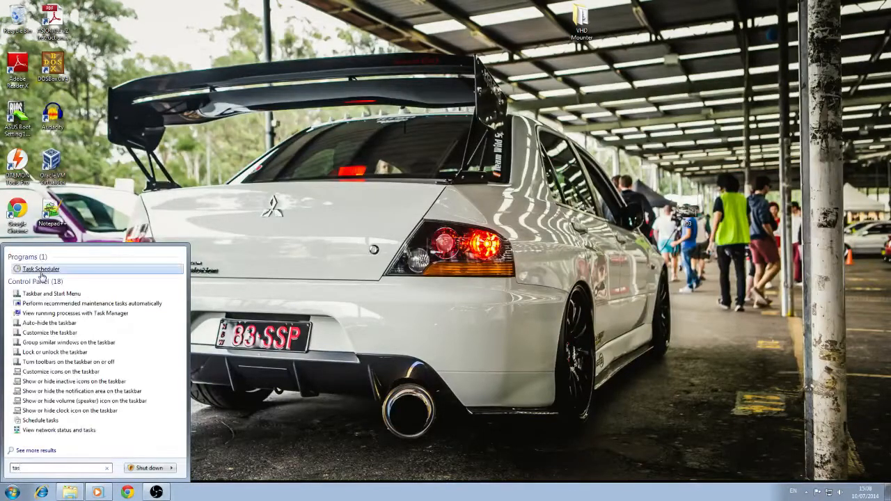
click(42, 272)
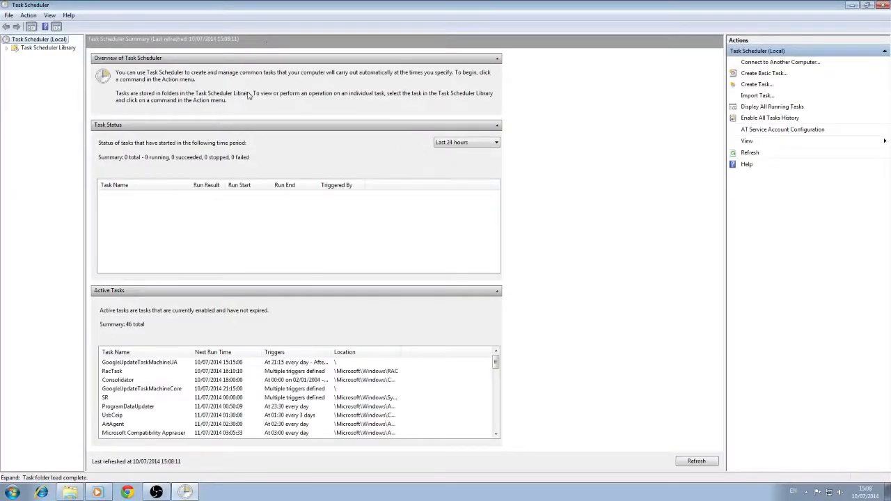
Step: Start a new basic task in the local Task Scheduler and name it Automount
right_click(47, 39)
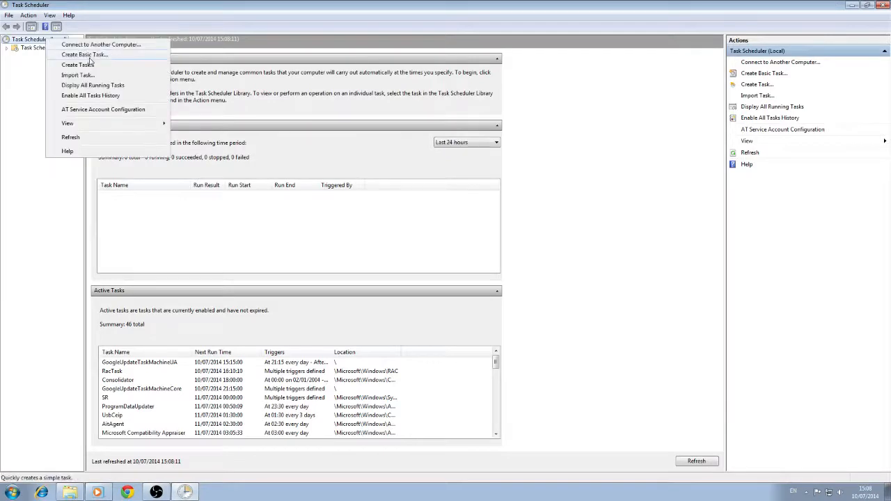
click(85, 54)
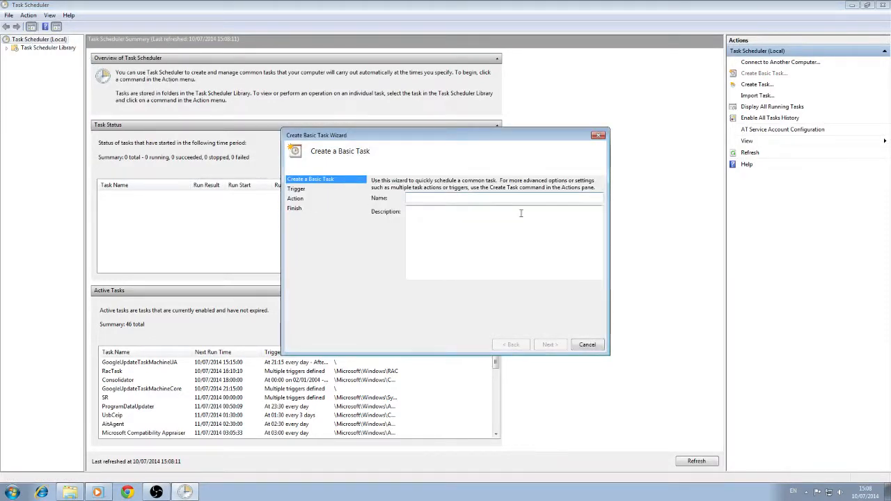
text(Automou)
key(Return)
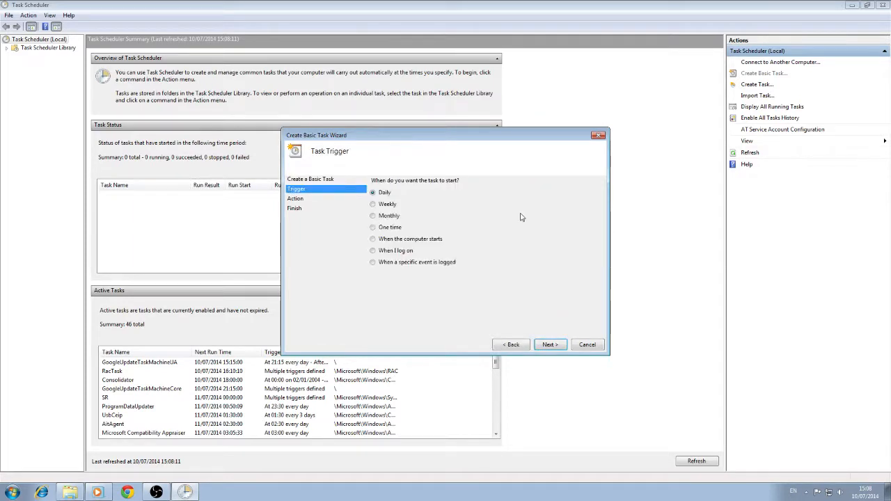
Step: Set the task to trigger when the computer starts, with starting a program as its action
click(406, 240)
click(548, 345)
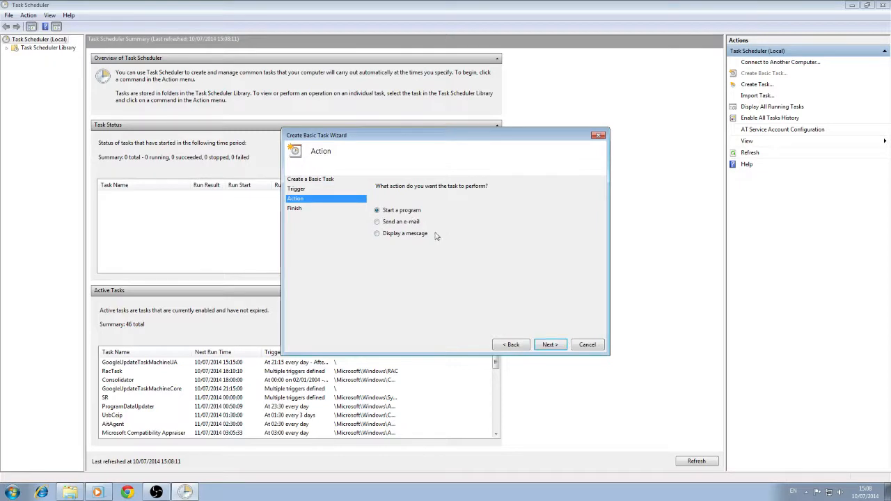
click(549, 344)
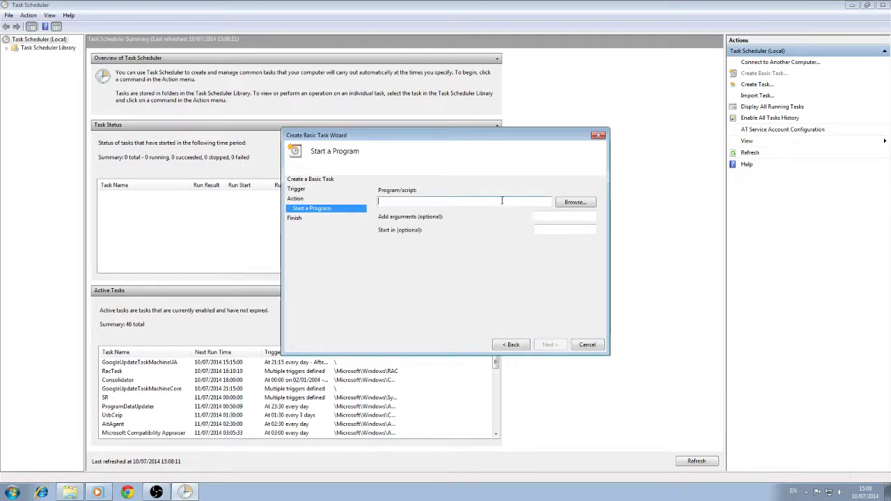
Step: Choose the Automount script in the VHD Mounter folder as the program to run, and finish creating the task
click(580, 202)
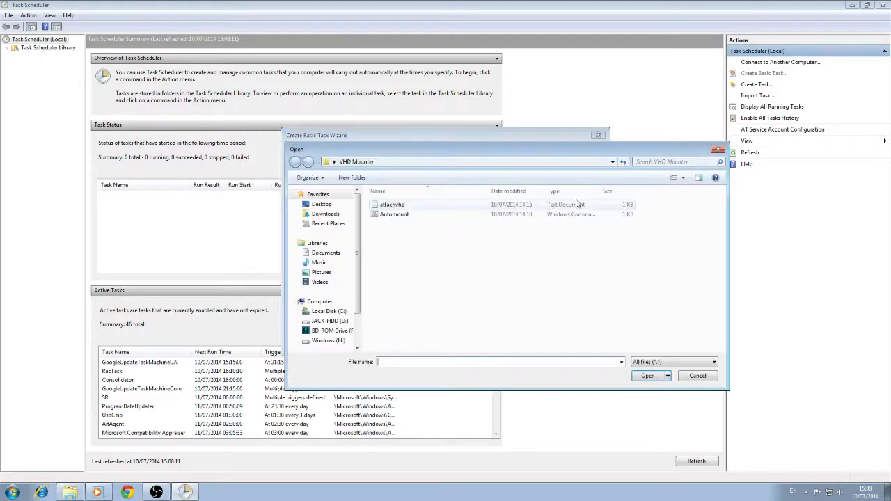
click(419, 217)
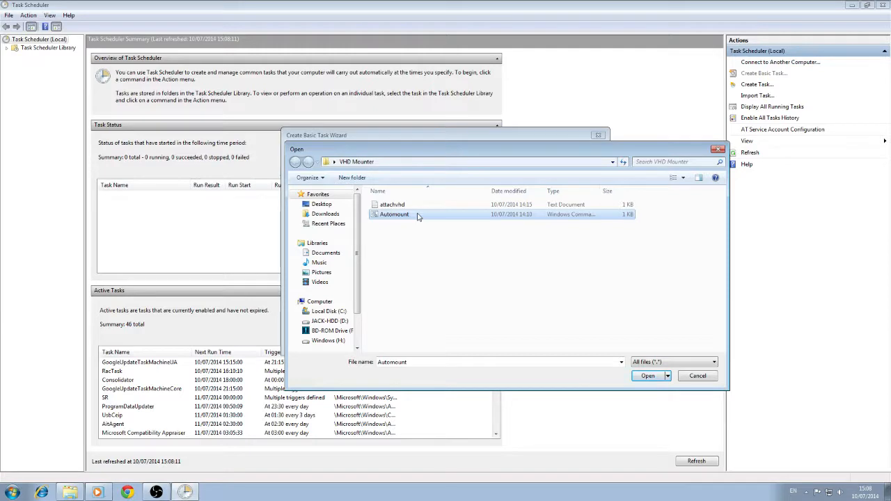
click(645, 375)
click(549, 344)
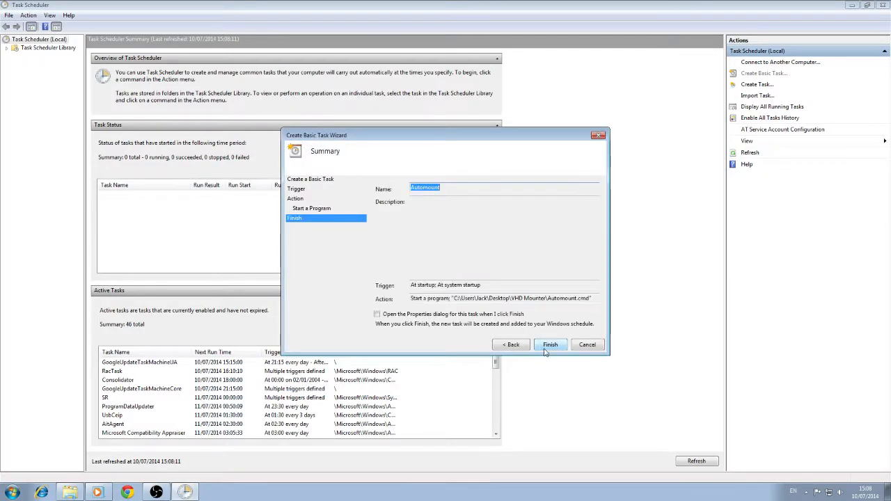
click(516, 344)
click(550, 344)
click(550, 344)
Step: Find the Automount entries among the active tasks and select the new Automount task in the Task Scheduler Library
scroll(130, 400, down, 5)
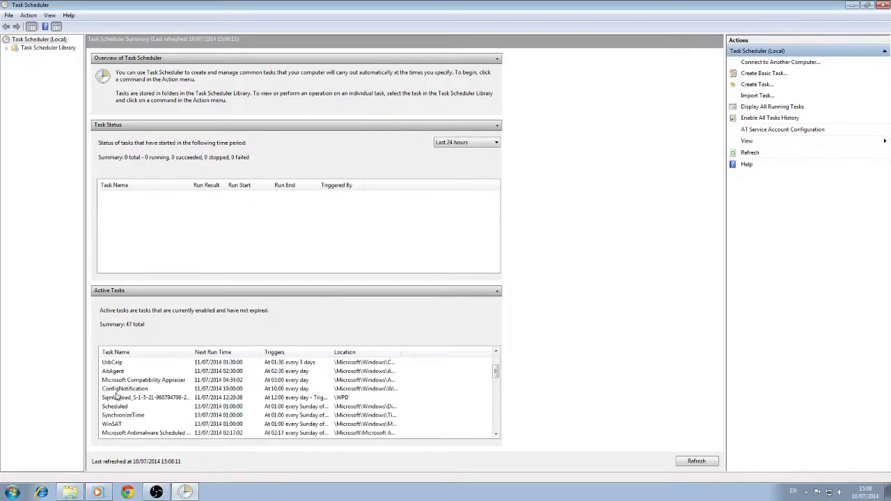
scroll(131, 402, down, 3)
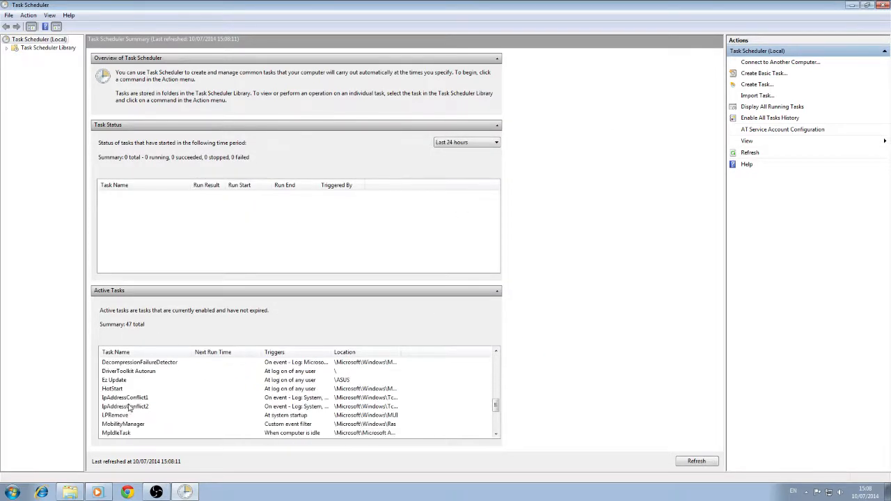
click(2, 494)
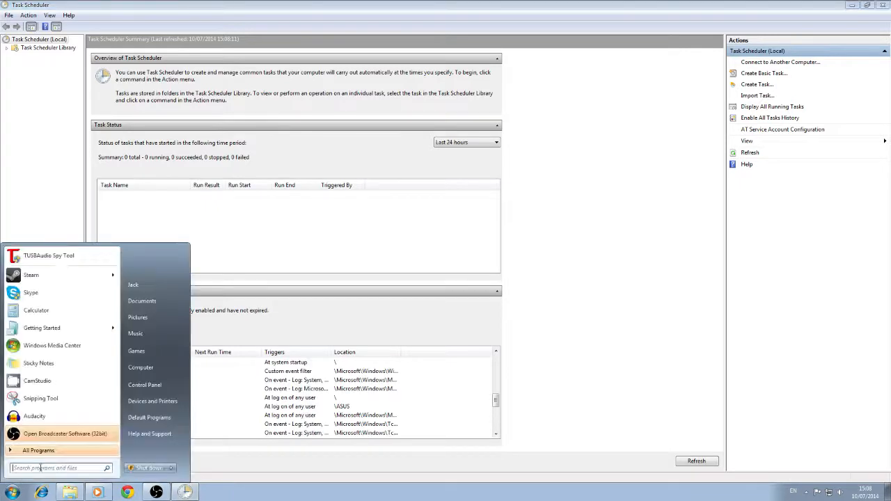
click(271, 380)
scroll(161, 396, up, 2)
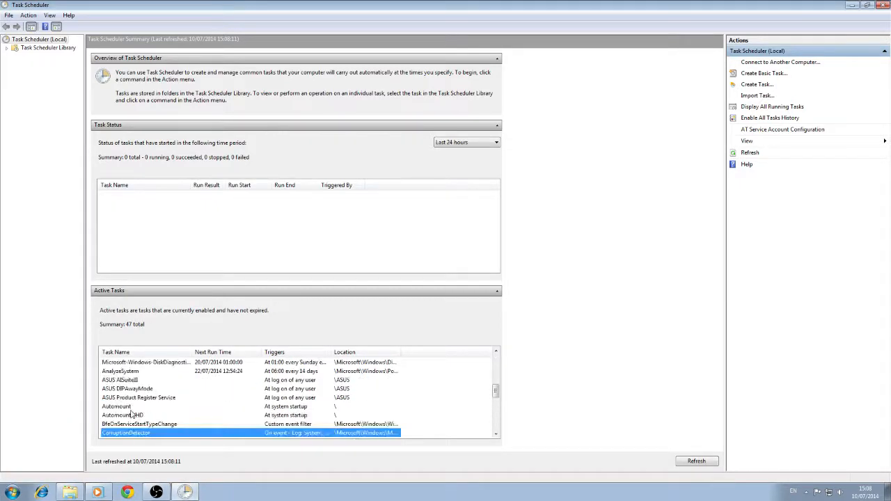
double_click(132, 411)
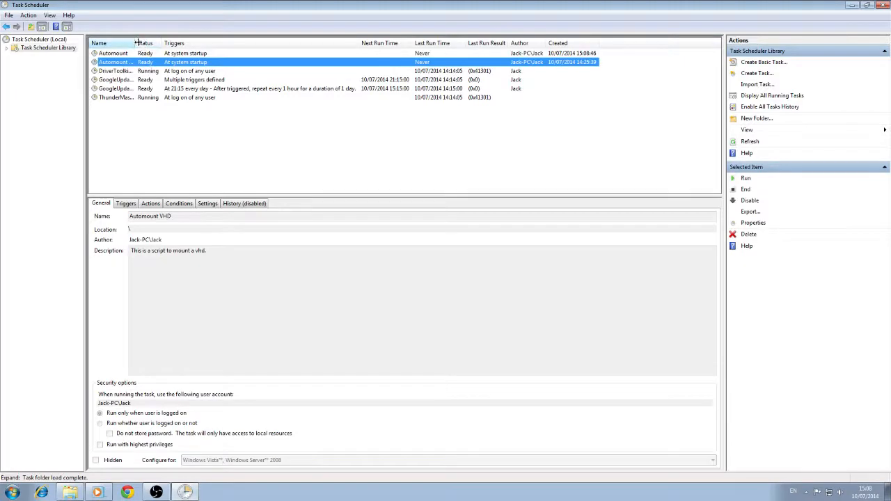
mouse_move(137, 42)
mouse_down()
mouse_move(163, 40)
mouse_move(131, 39)
mouse_up()
click(118, 54)
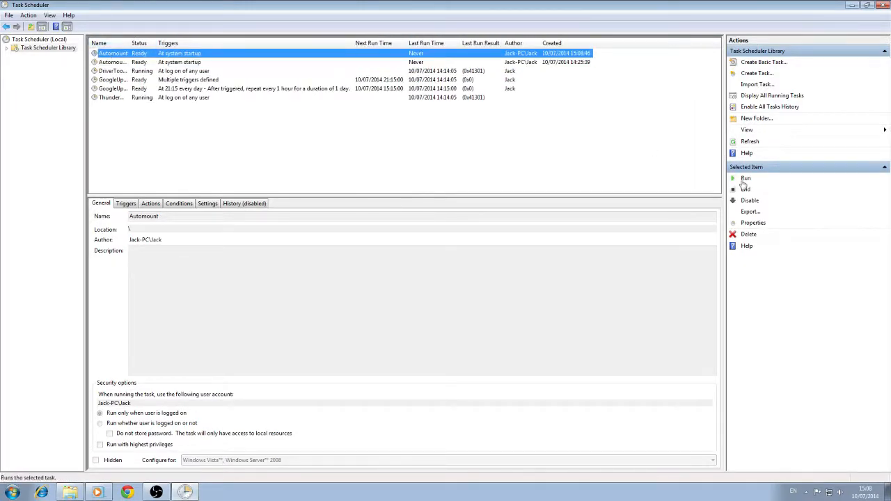
Step: Check which drives are currently mounted in the Computer window, and close it
key(super)
click(167, 367)
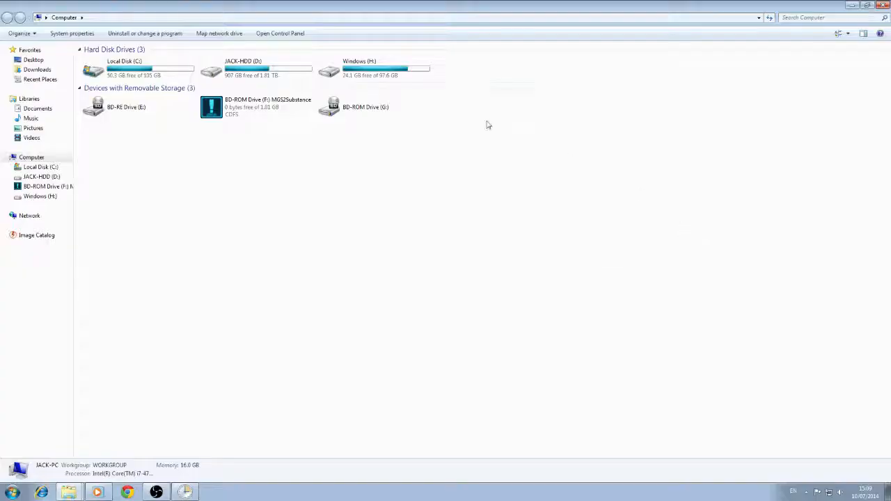
click(883, 5)
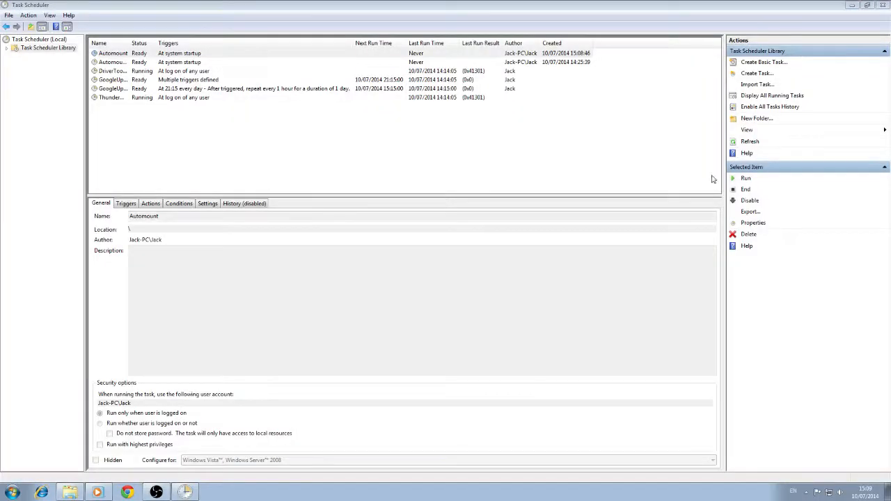
Step: Run the Automount task manually, bring up its pending permission request, and close Task Scheduler
click(746, 179)
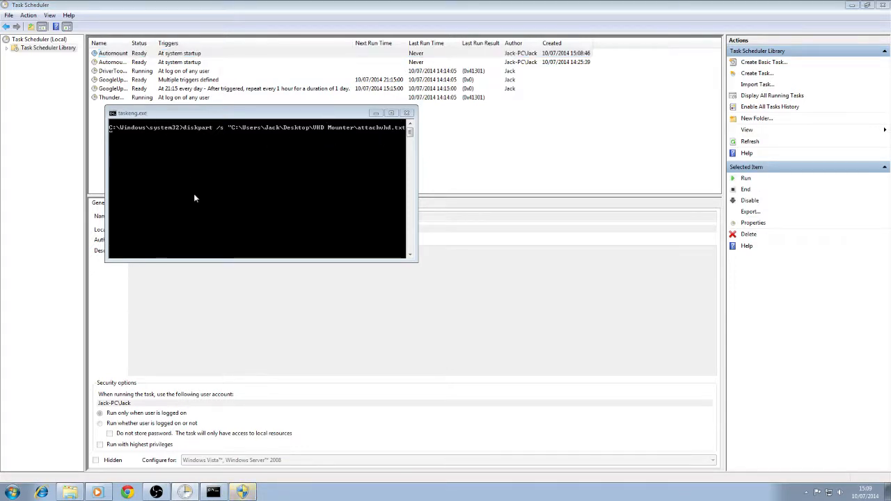
click(250, 496)
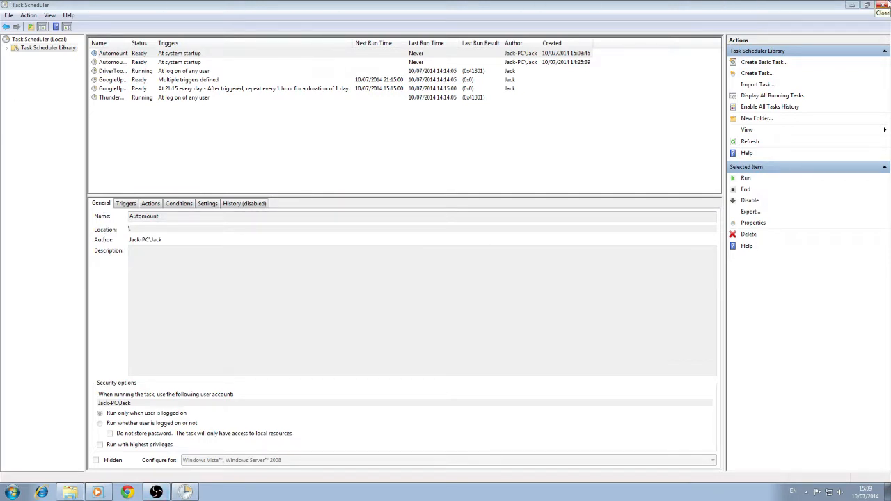
click(881, 5)
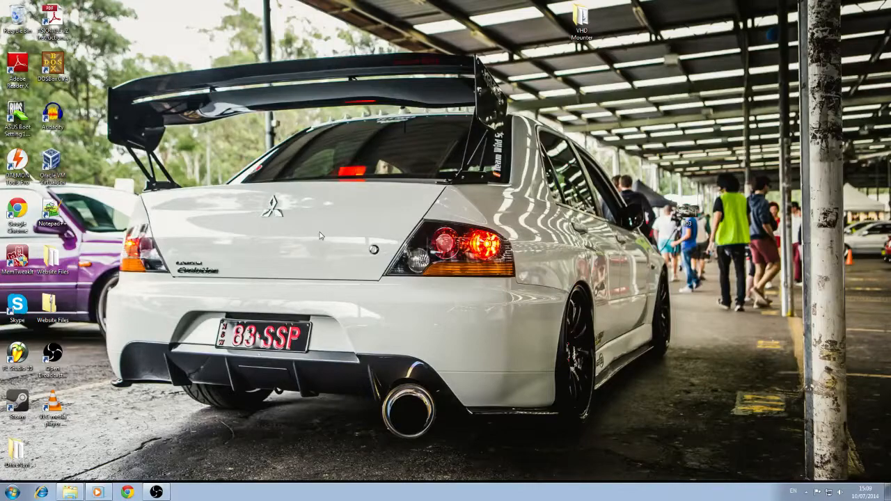
Step: Check whether the virtual disk appears among the hard drives in the Computer window, and minimize the window
click(12, 492)
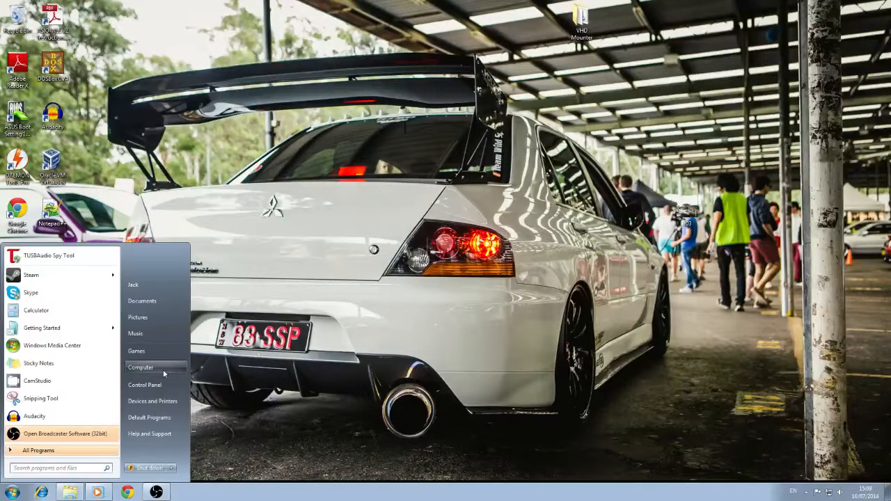
click(163, 369)
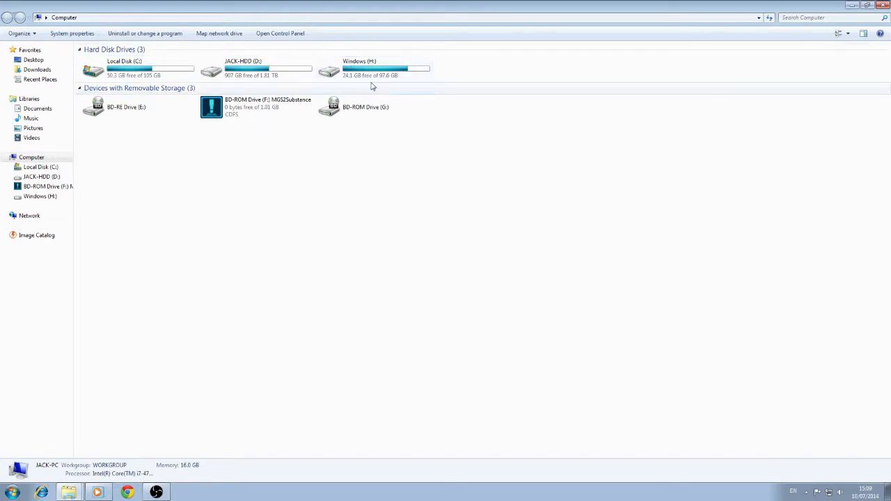
click(852, 5)
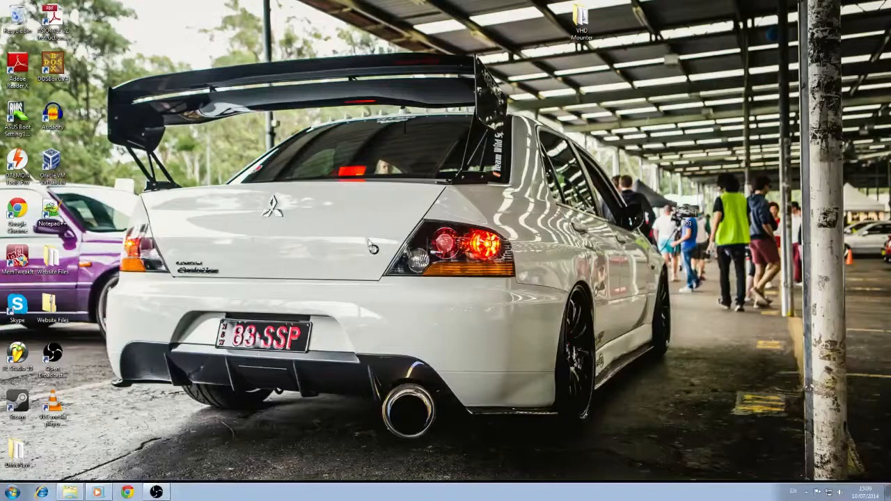
Step: Open a Command Prompt as administrator and dock its window to the left half of the desktop
click(12, 492)
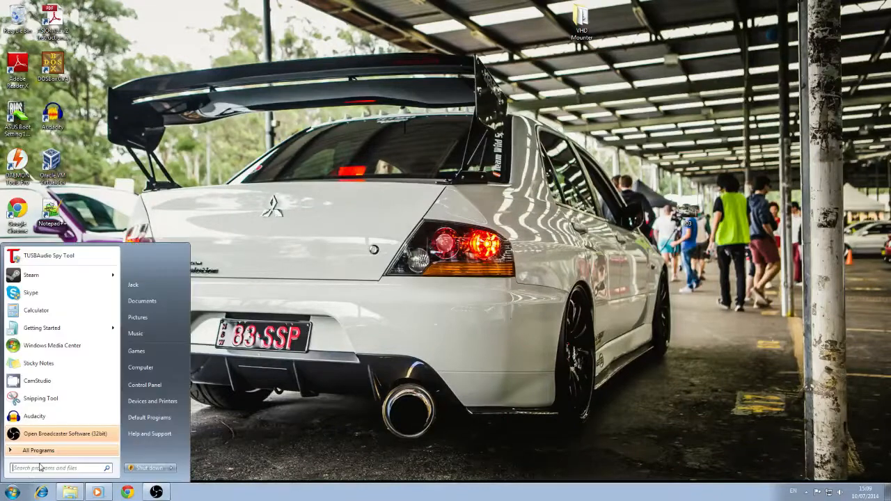
text(cmd)
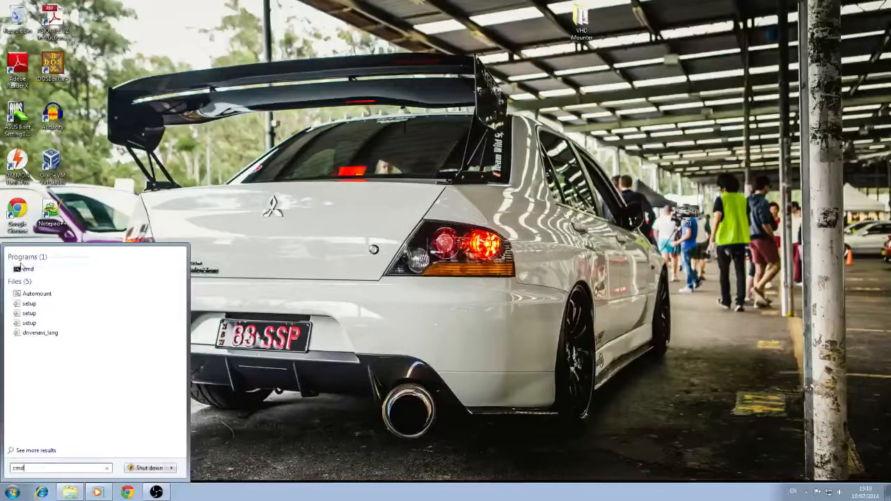
right_click(21, 268)
click(61, 282)
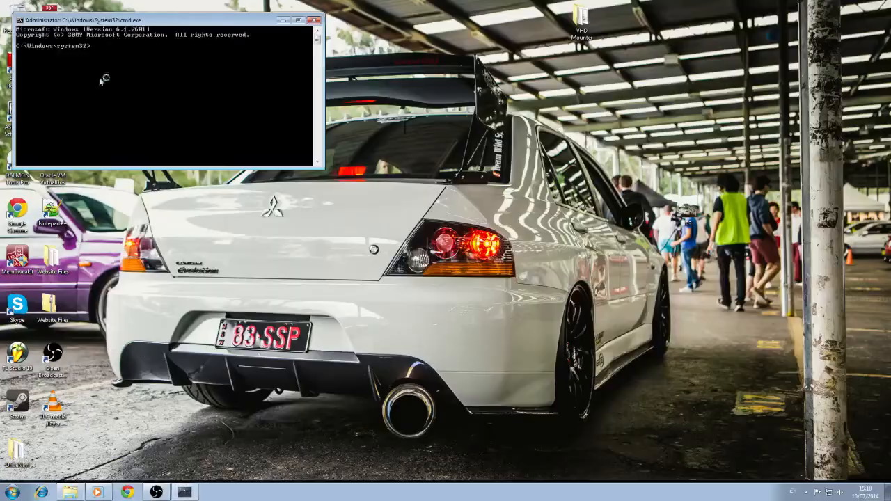
drag(184, 21, 0, 51)
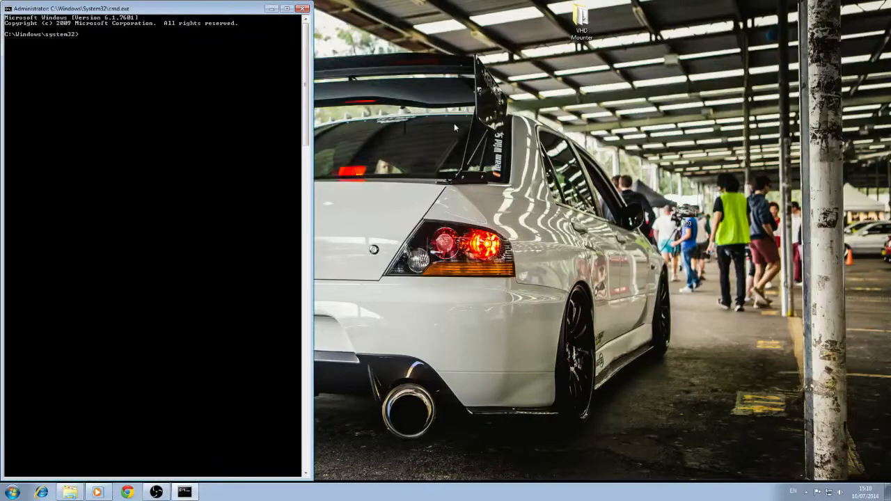
Step: Start diskpart in the Command Prompt and list all volumes
text(diskpart)
key(Return)
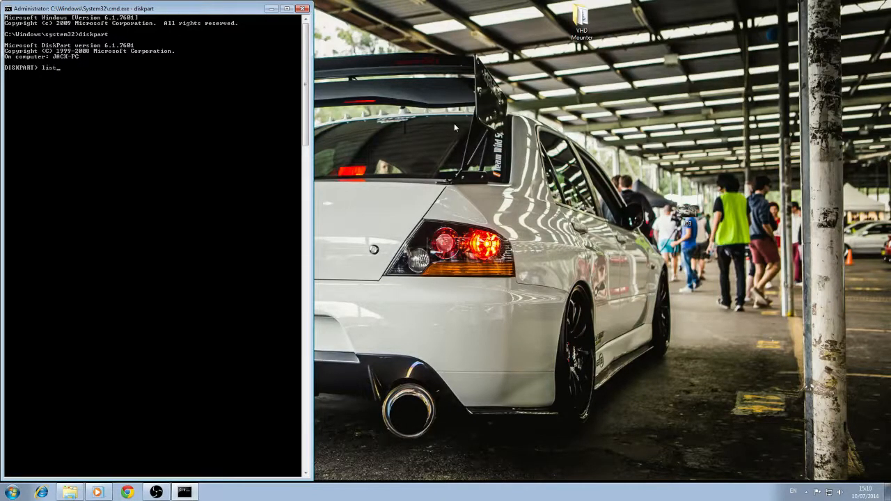
text(list volumes)
key(Return)
text(list volume)
key(Return)
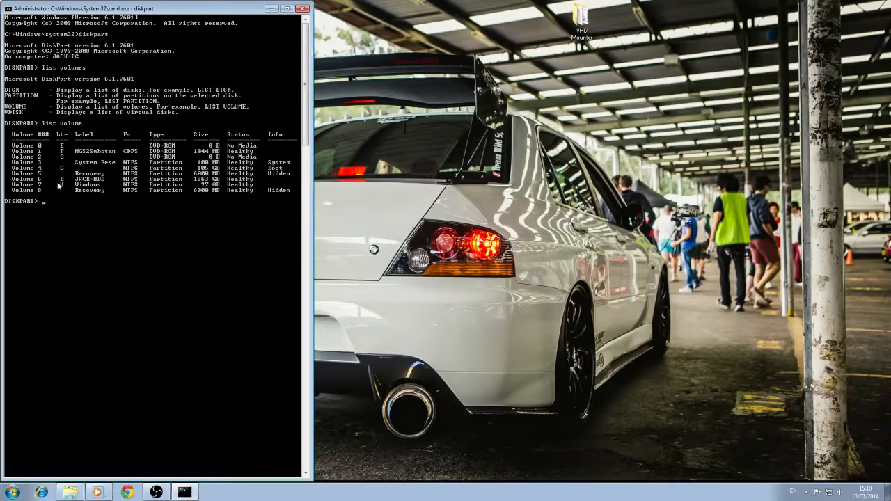
Step: Select volume 7 in diskpart and remove its drive letter H
text(select volume 7)
key(Return)
text(de)
text(ta)
text(move)
text( lete)
key(BackSpace)
text(teer)
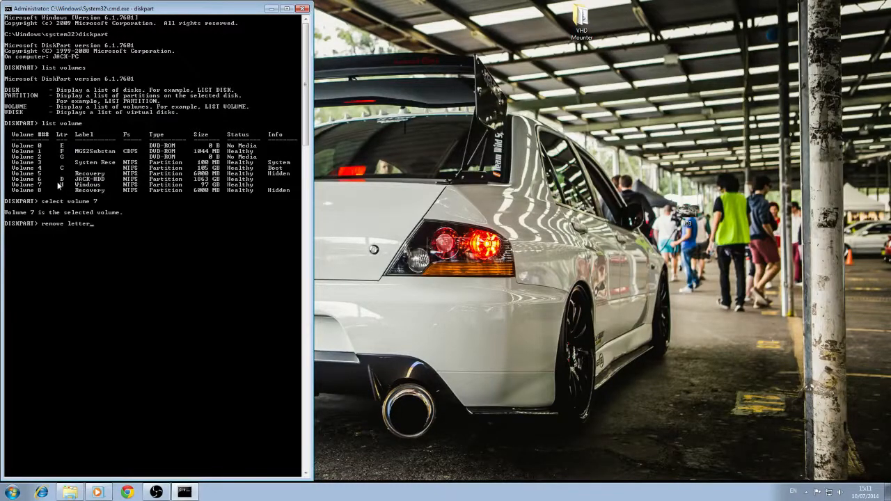
key(Return)
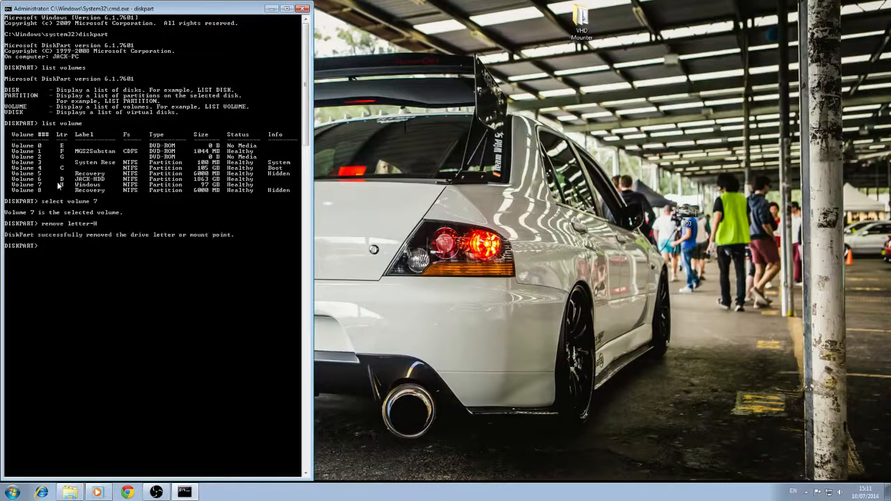
Step: List the volumes in diskpart again, check the drives shown in the Computer window, and close that window
key(Up)
key(Up)
key(Up)
key(Return)
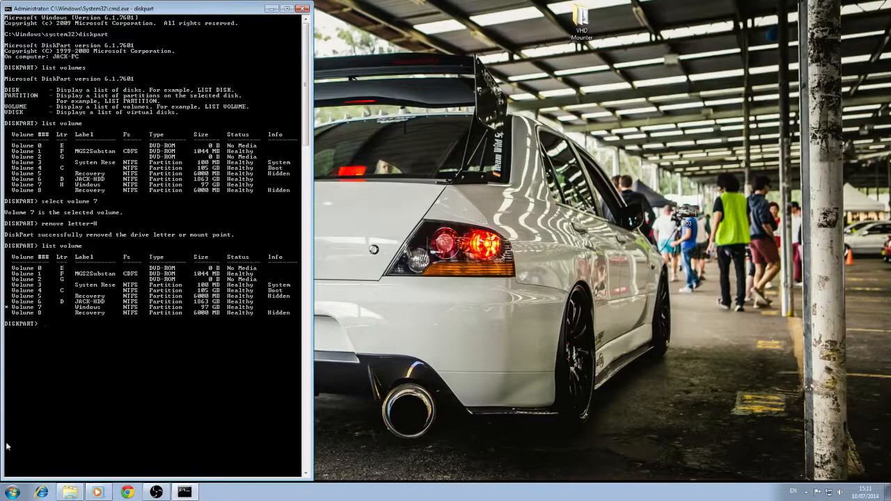
click(11, 492)
click(141, 366)
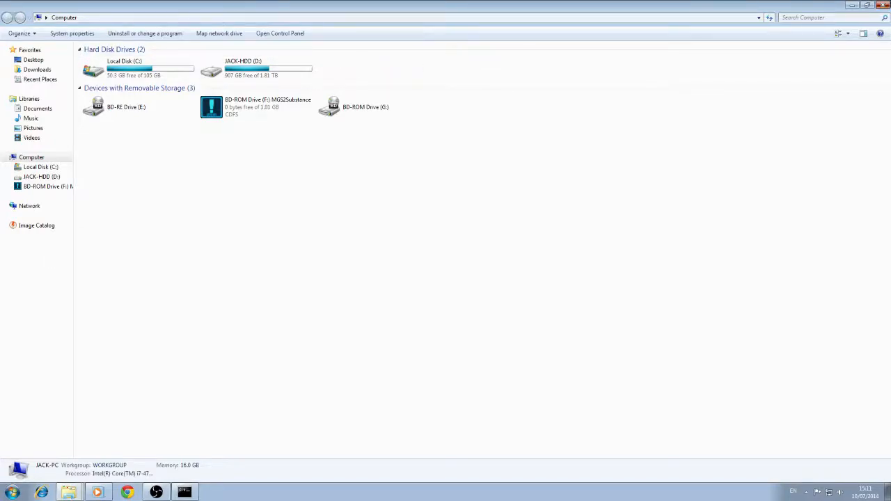
click(882, 5)
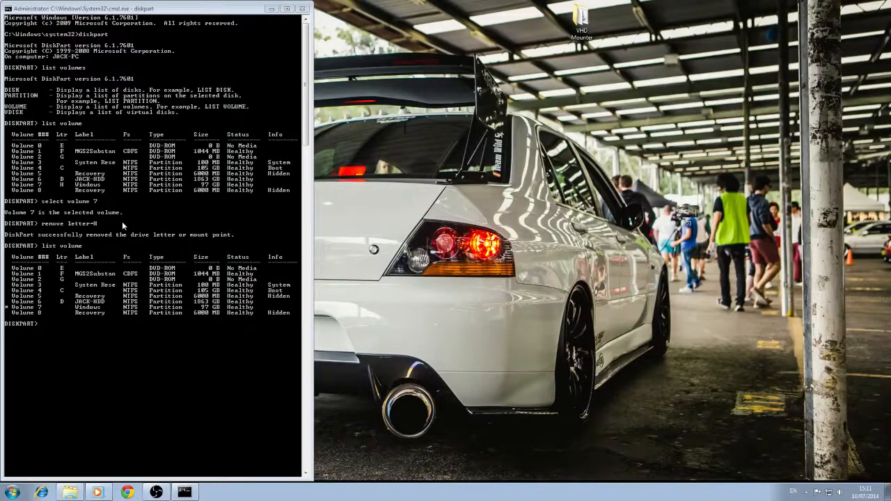
Step: Assign the drive letter H to the selected volume in diskpart and dismiss the AutoPlay dialog
click(121, 222)
text(assign)
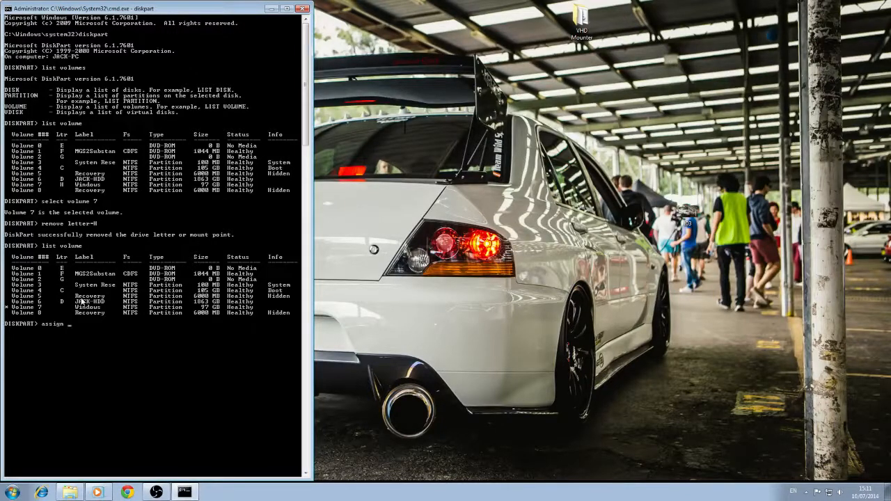
text( letter=H)
key(Return)
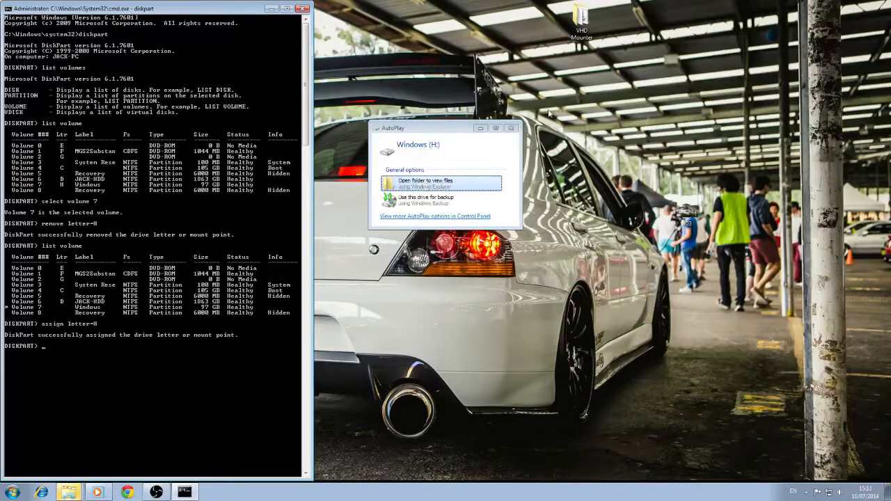
click(510, 128)
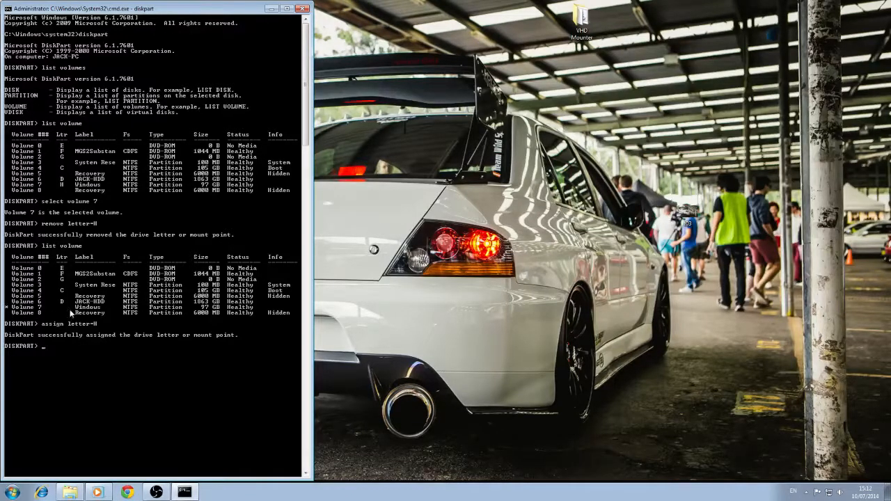
Step: Select the virtual disk file "D:\Windows.vhd" in diskpart, try to attach it with attach vdisk, and close the Command Prompt
text(select vdisk file="D:\Windows.vhd")
key(Return)
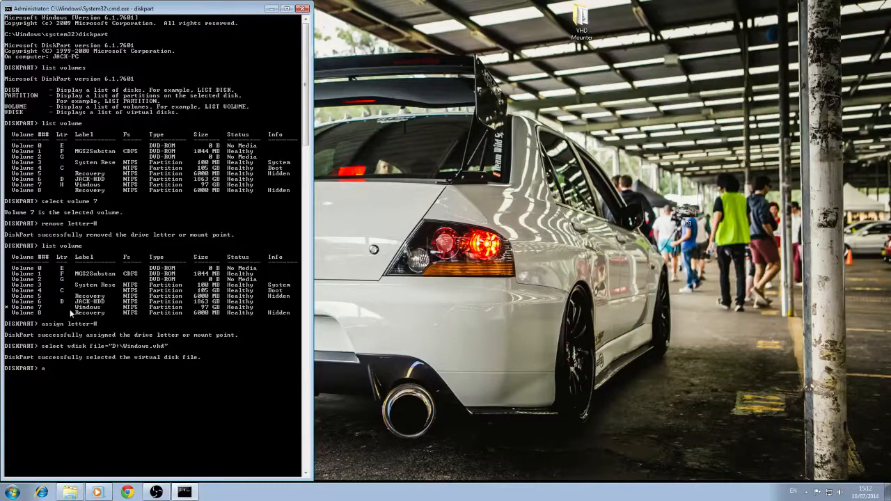
text(attach v)
text(disk)
key(Return)
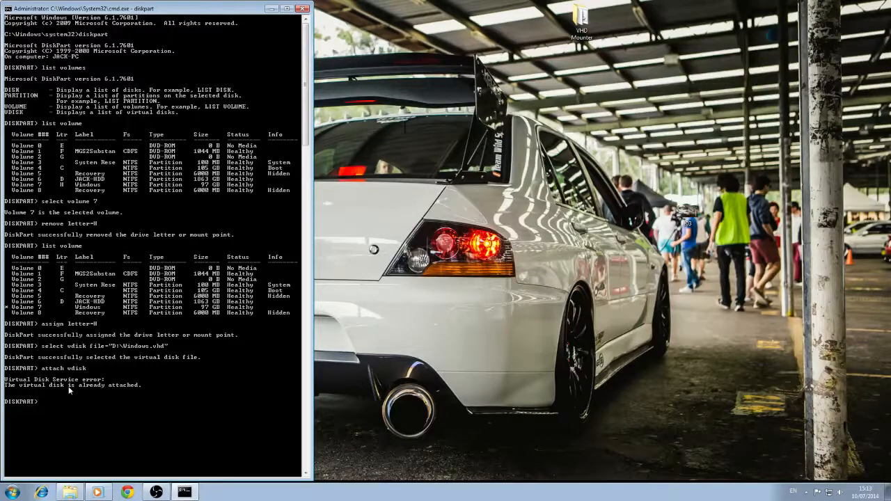
click(303, 8)
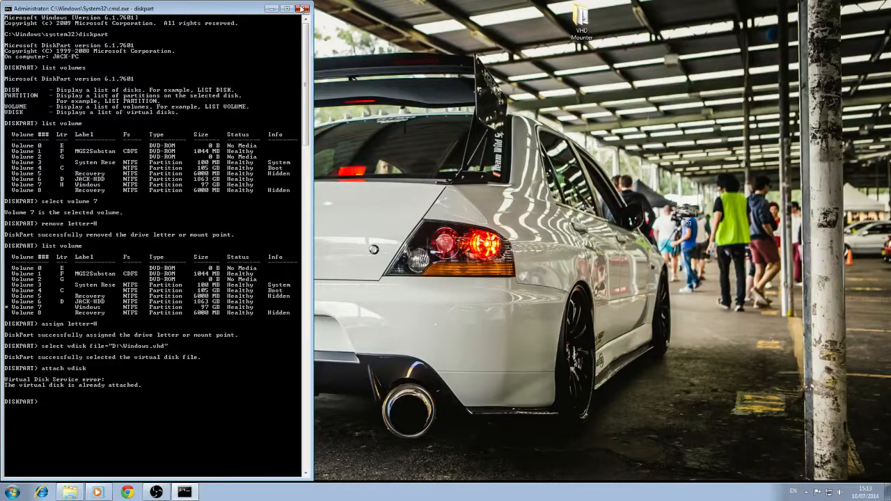